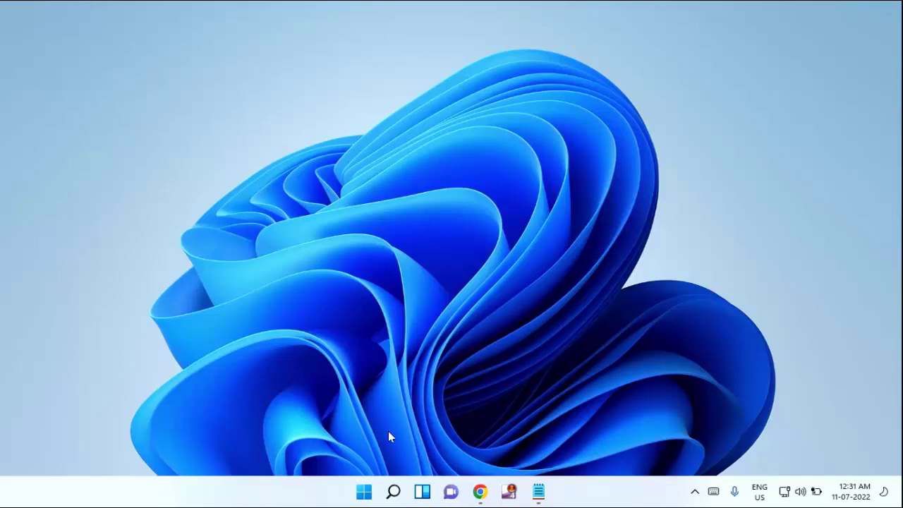
Run 'regedit' from the Start button's Run box to launch Registry Editor.
{"action": "right_click", "coordinate": [365, 494]}
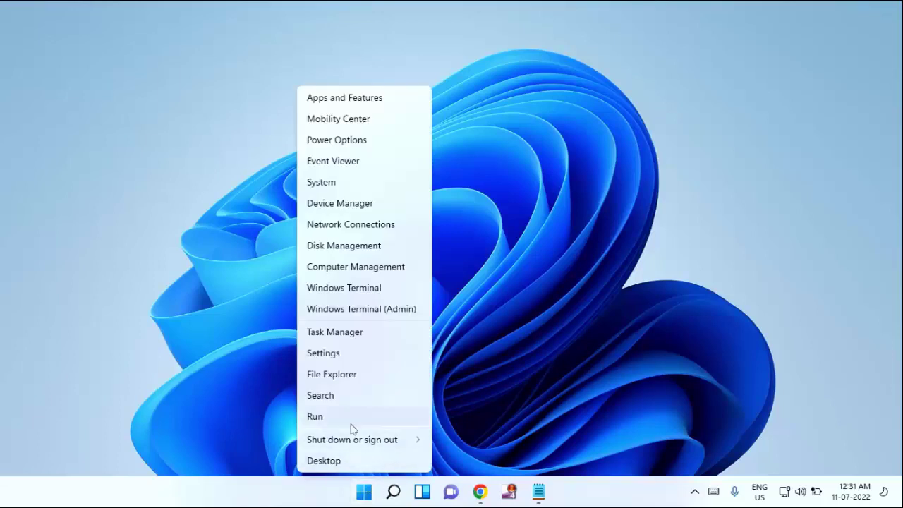
{"action": "left_click", "coordinate": [315, 416]}
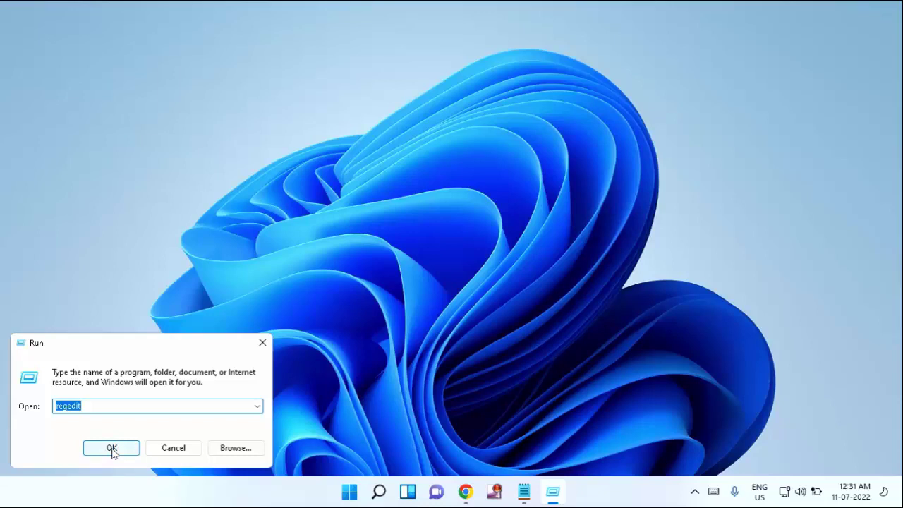
{"action": "type", "text": "reg"}
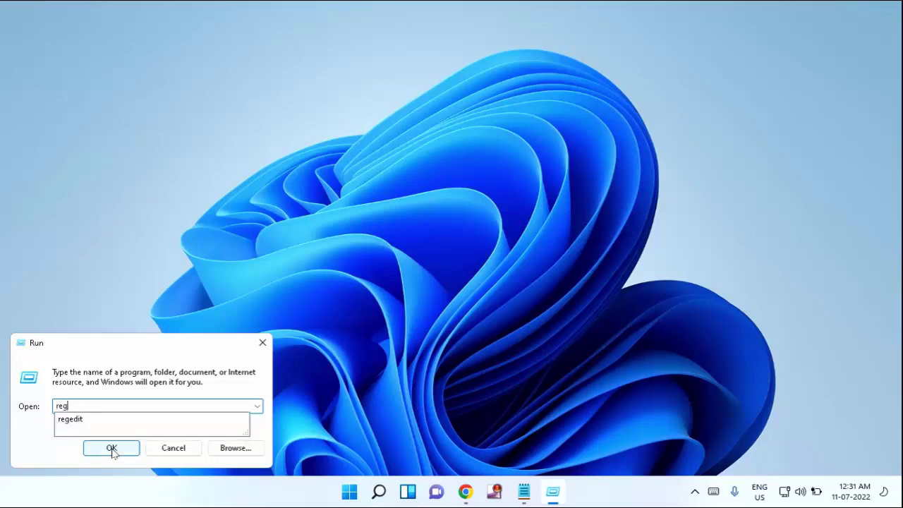
{"action": "type", "text": "edit"}
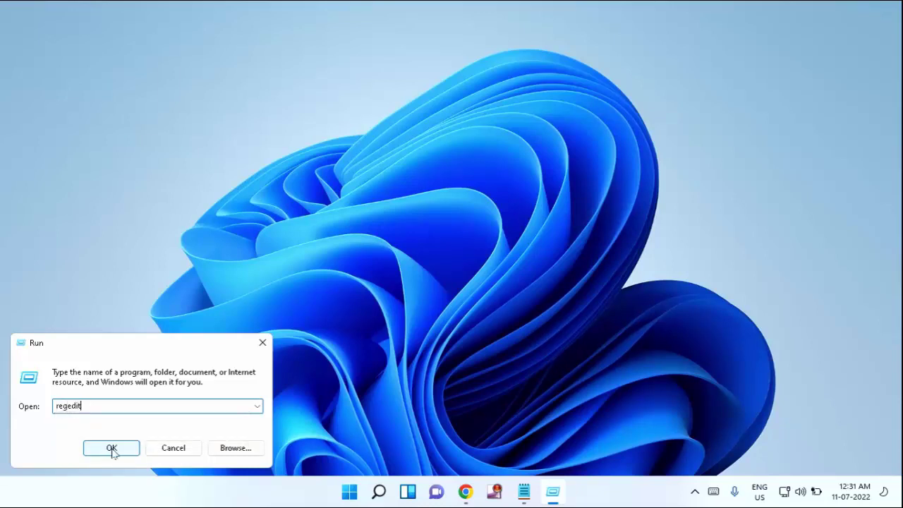
{"action": "left_click", "coordinate": [112, 450]}
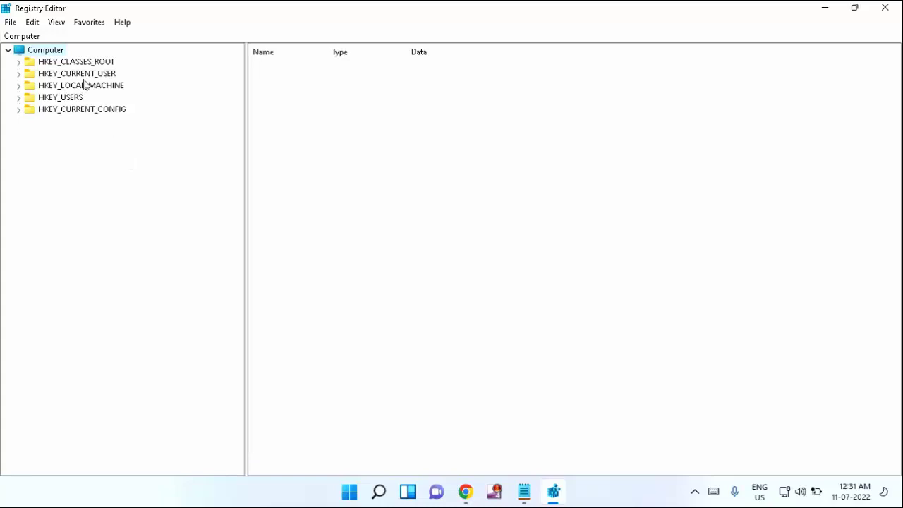
Navigate to HKEY_LOCAL_MACHINE\SOFTWARE\WOW6432Node\Microsoft\Internet Explorer to list its values.
{"action": "double_click", "coordinate": [83, 86]}
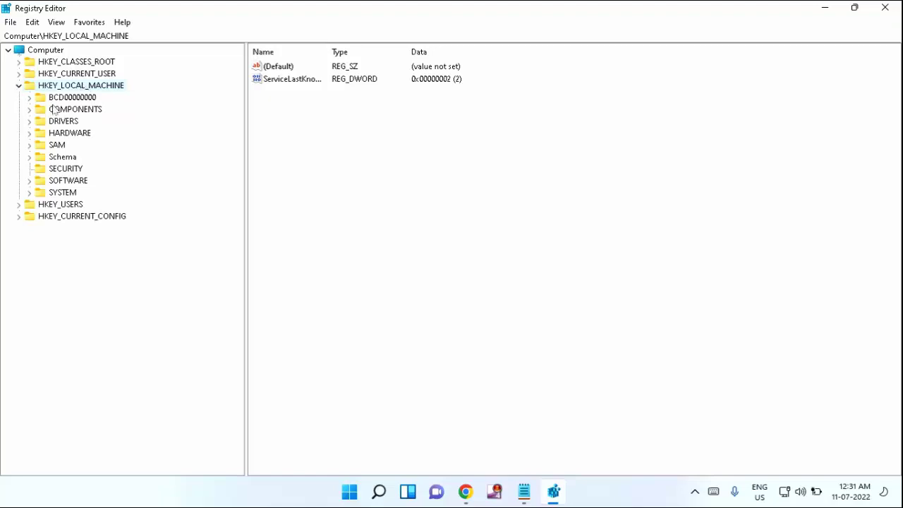
{"action": "double_click", "coordinate": [70, 182]}
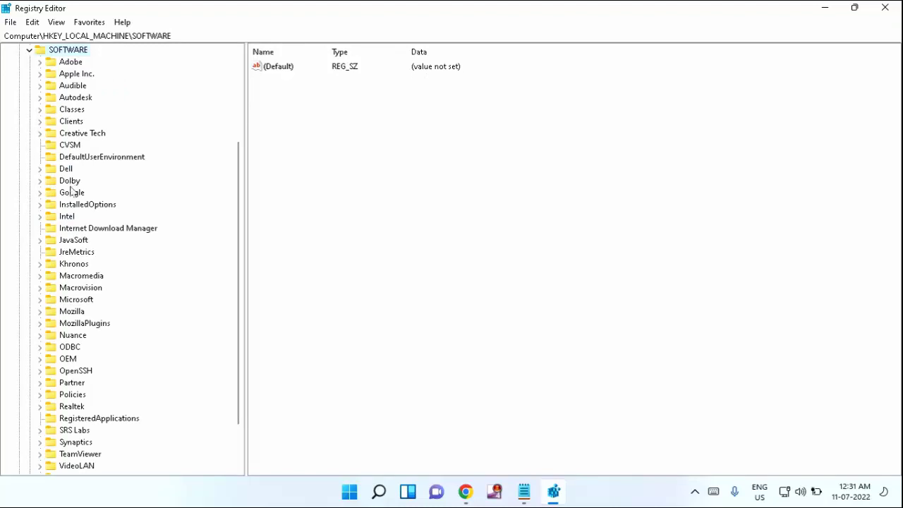
{"action": "scroll", "coordinate": [76, 252], "scroll_direction": "down", "scroll_amount": 2}
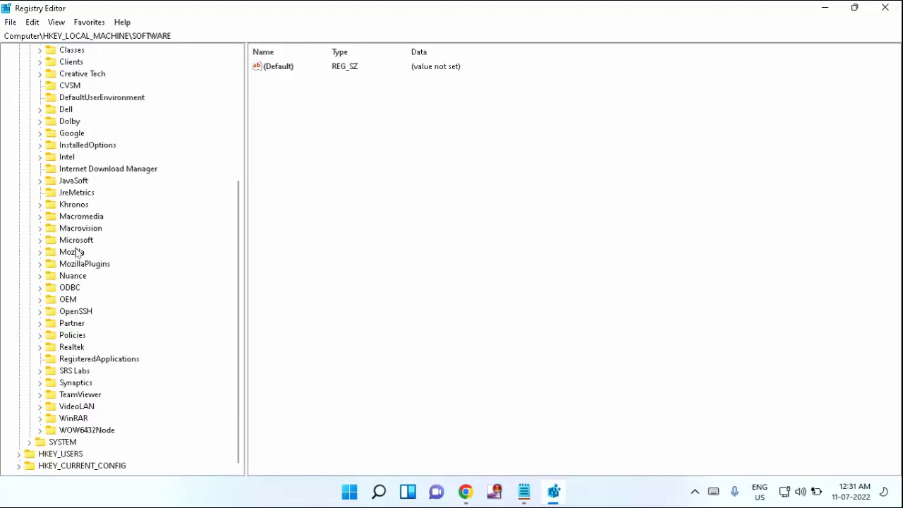
{"action": "left_click", "coordinate": [104, 431]}
{"action": "double_click", "coordinate": [99, 430]}
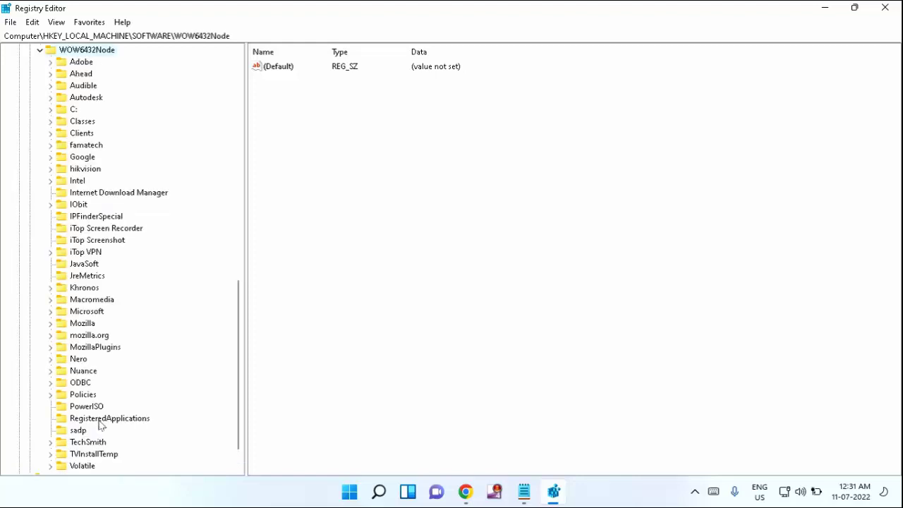
{"action": "double_click", "coordinate": [87, 312]}
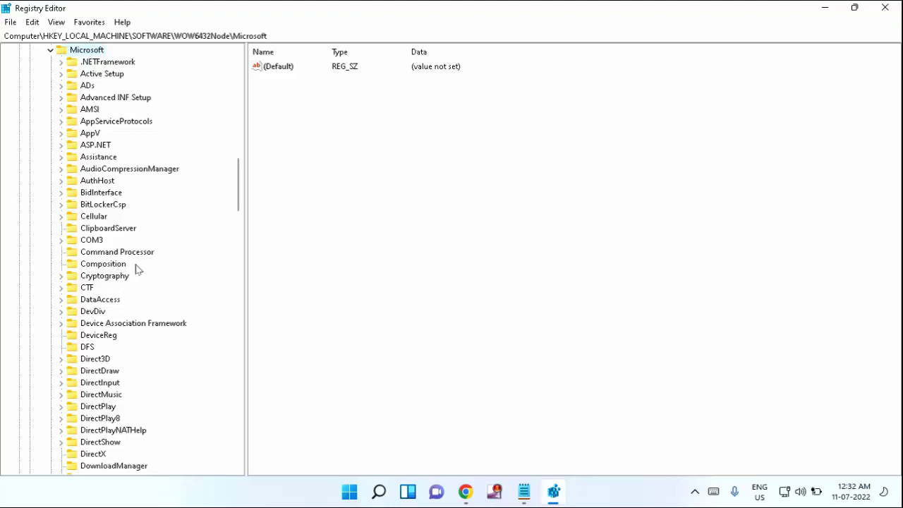
{"action": "scroll", "coordinate": [137, 269], "scroll_direction": "down", "scroll_amount": 2}
{"action": "scroll", "coordinate": [138, 269], "scroll_direction": "down", "scroll_amount": 5}
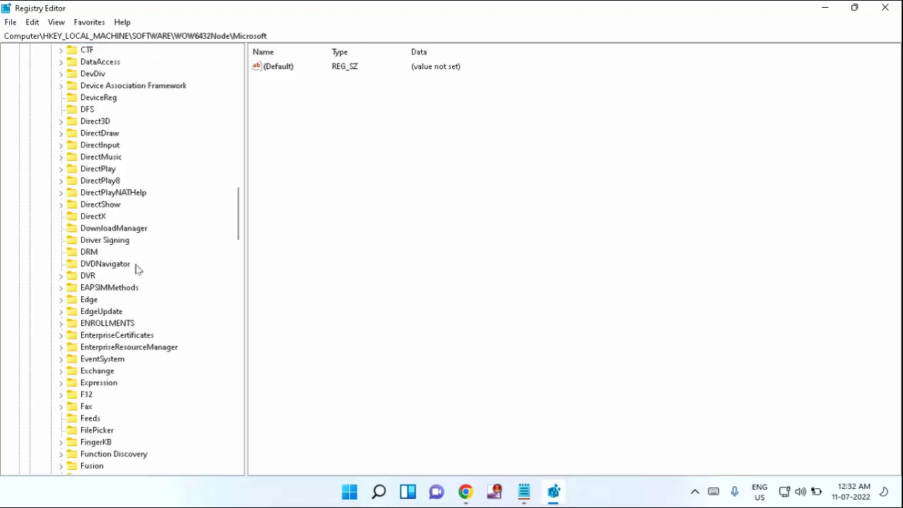
{"action": "scroll", "coordinate": [137, 268], "scroll_direction": "down", "scroll_amount": 5}
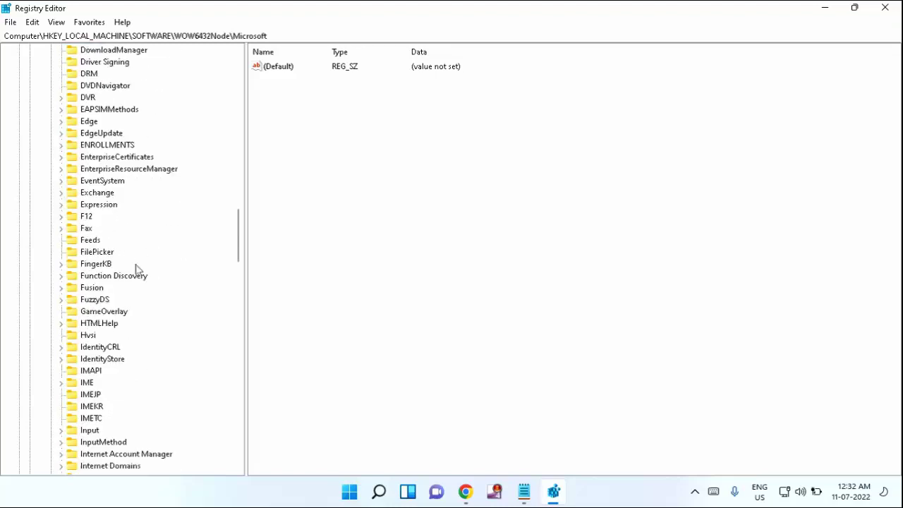
{"action": "scroll", "coordinate": [137, 269], "scroll_direction": "down", "scroll_amount": 3}
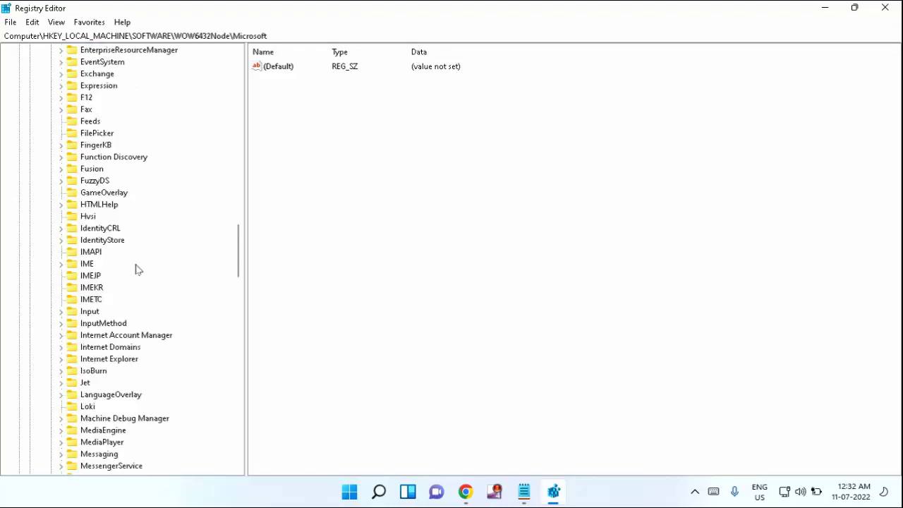
{"action": "left_click", "coordinate": [129, 361]}
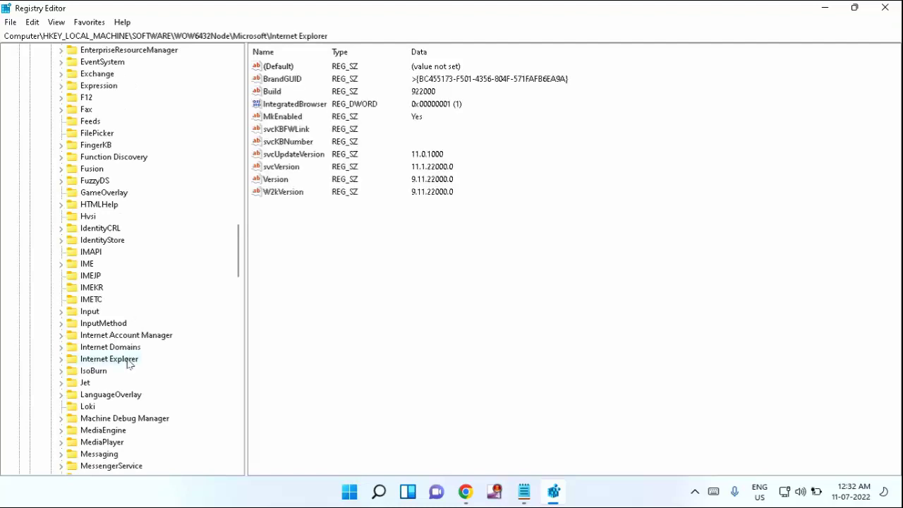
Confirm the Internet Explorer Version value data is 9.11.22000.0, then close Registry Editor.
{"action": "double_click", "coordinate": [275, 181]}
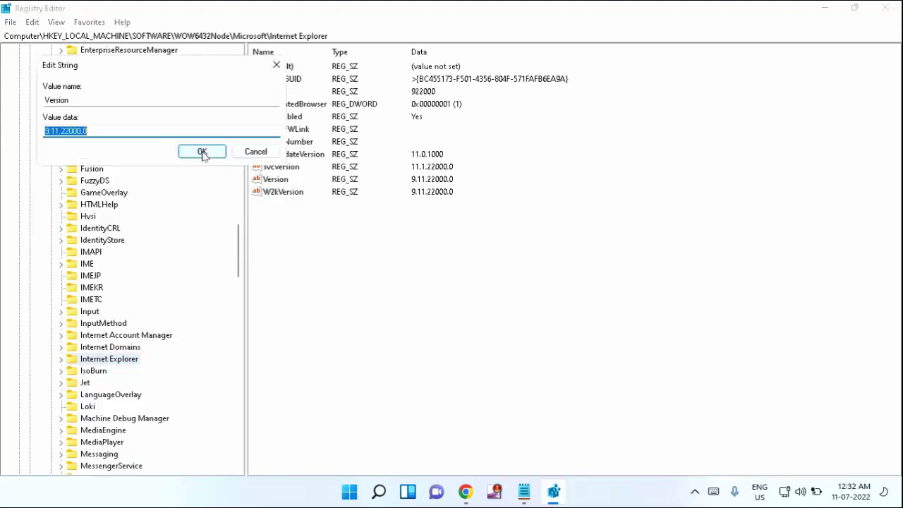
{"action": "left_click", "coordinate": [100, 133]}
{"action": "left_click_drag", "start_coordinate": [135, 62], "coordinate": [321, 126]}
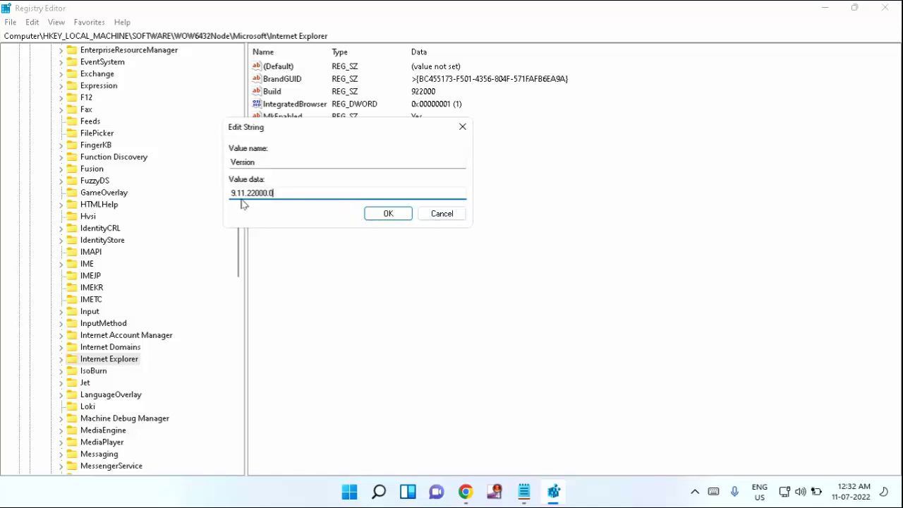
{"action": "left_click", "coordinate": [395, 215]}
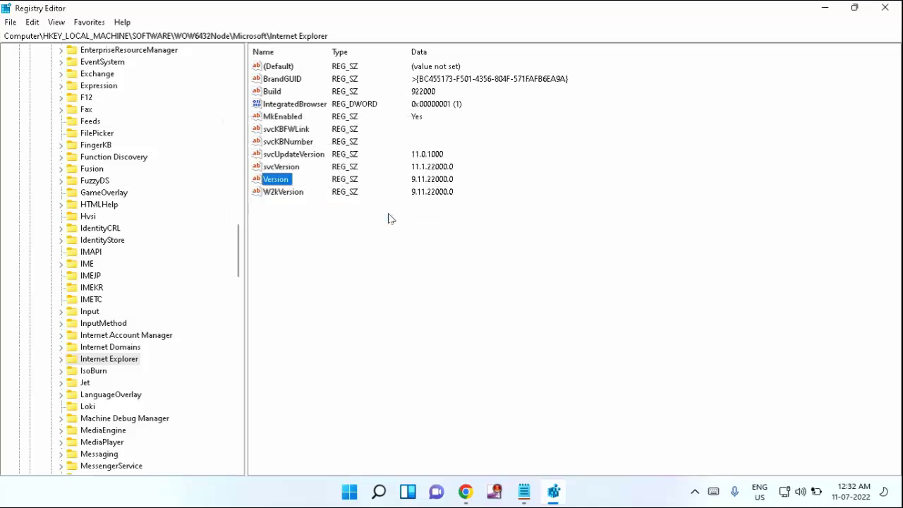
{"action": "left_click", "coordinate": [886, 9]}
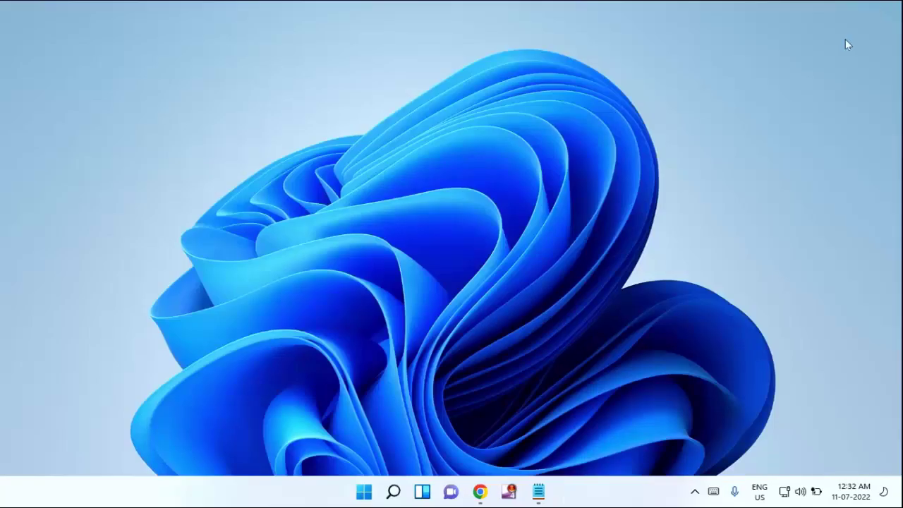
Search Start for Settings and go to Apps › Optional features.
{"action": "left_click", "coordinate": [364, 492]}
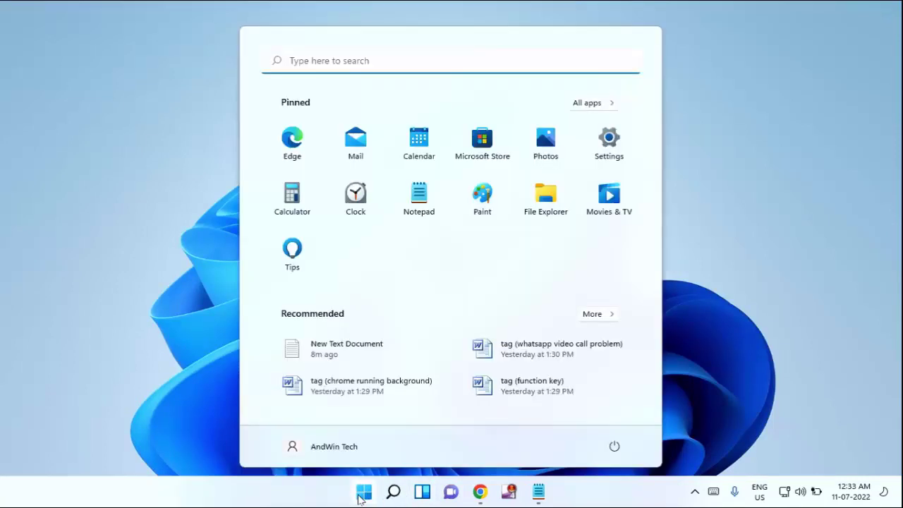
{"action": "left_click", "coordinate": [374, 68]}
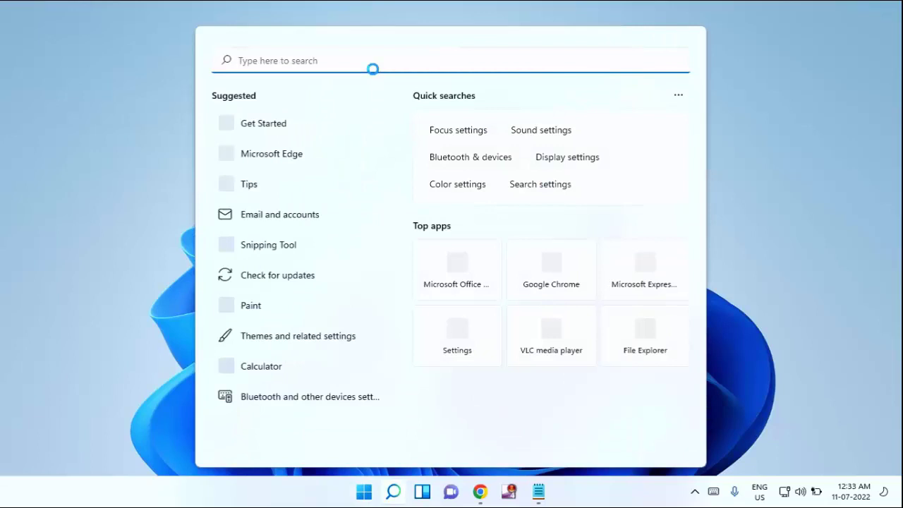
{"action": "type", "text": "settin"}
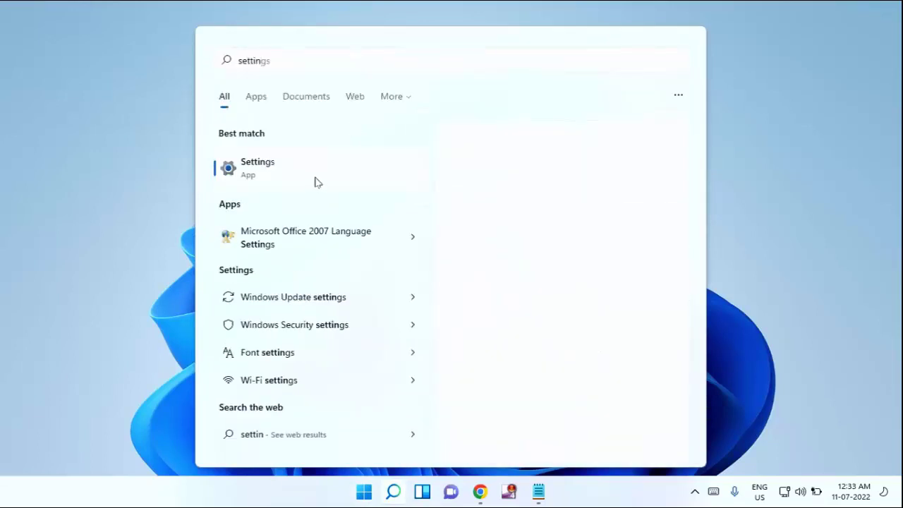
{"action": "left_click", "coordinate": [315, 182]}
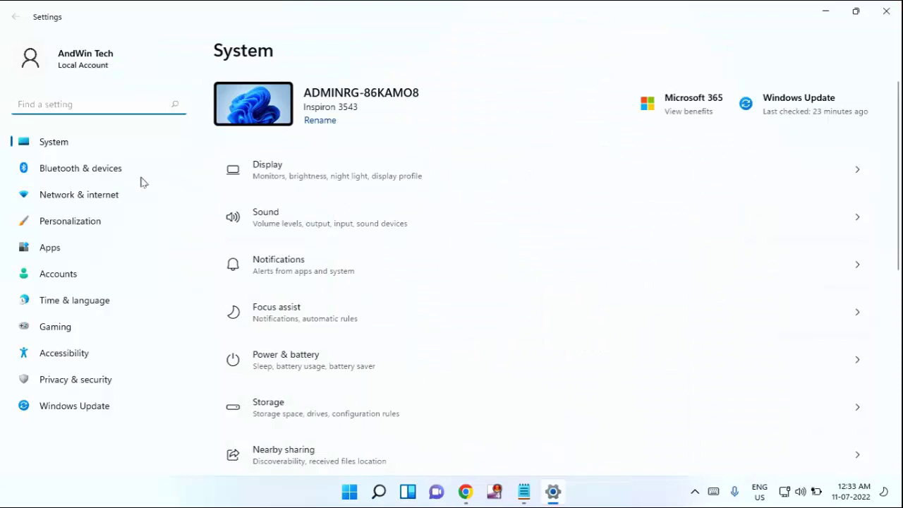
{"action": "left_click", "coordinate": [96, 254]}
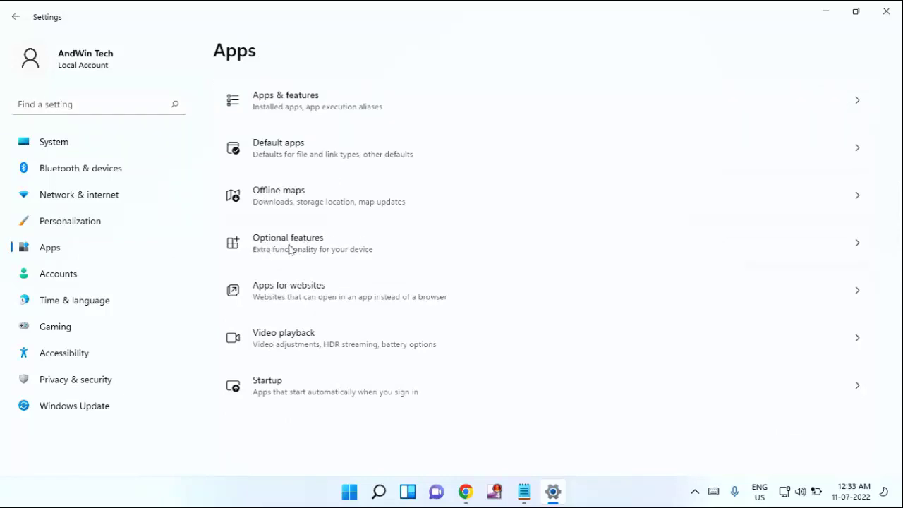
{"action": "left_click", "coordinate": [364, 245]}
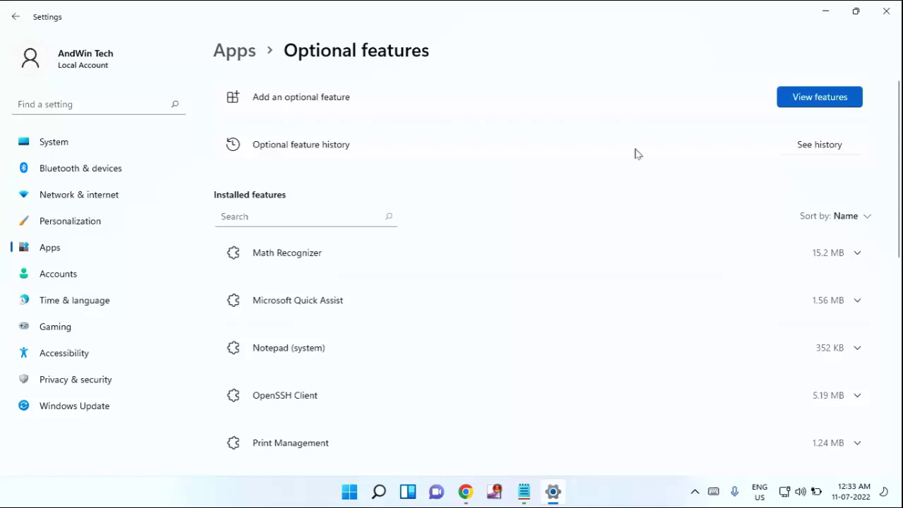
Search available features for 'internet explorer', tick Internet Explorer mode and continue to the summary.
{"action": "left_click", "coordinate": [816, 100]}
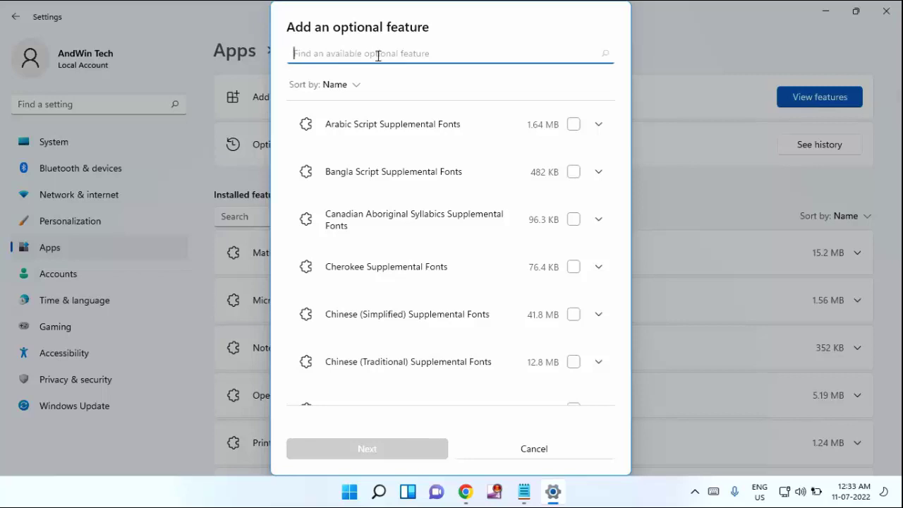
{"action": "type", "text": "inter"}
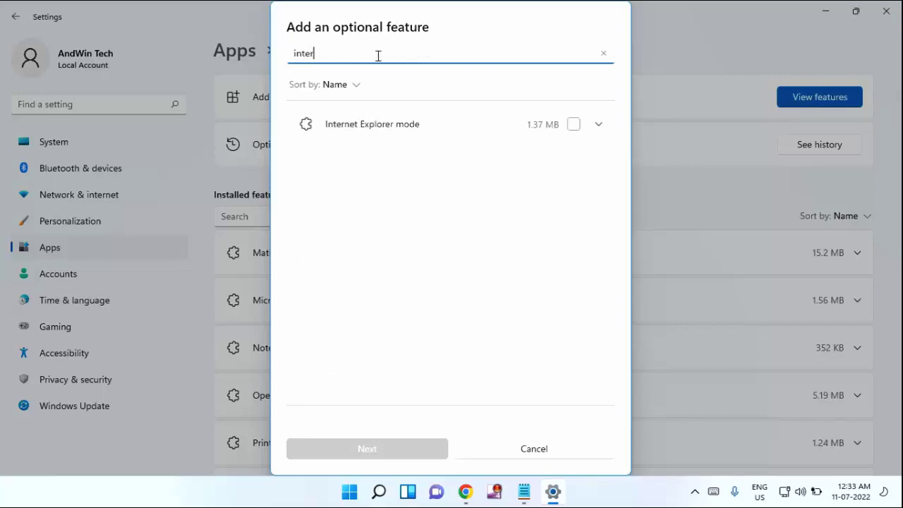
{"action": "type", "text": "net explorer"}
{"action": "left_click", "coordinate": [572, 127]}
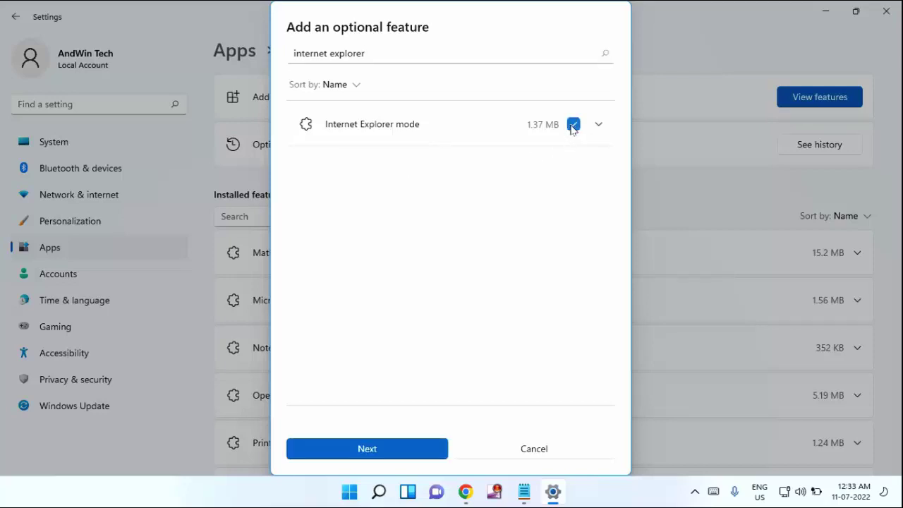
{"action": "left_click", "coordinate": [393, 453]}
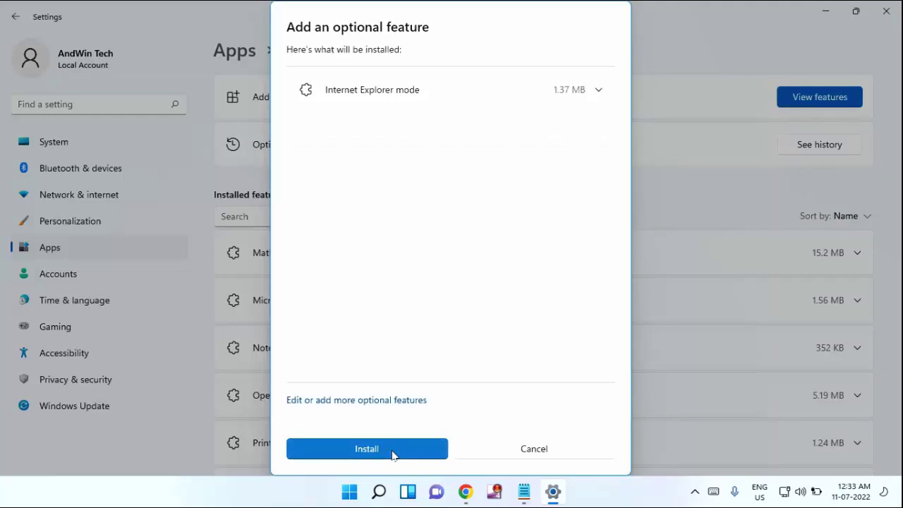
Install Internet Explorer mode and wait until it shows 'Installed, restart required'.
{"action": "left_click", "coordinate": [393, 454]}
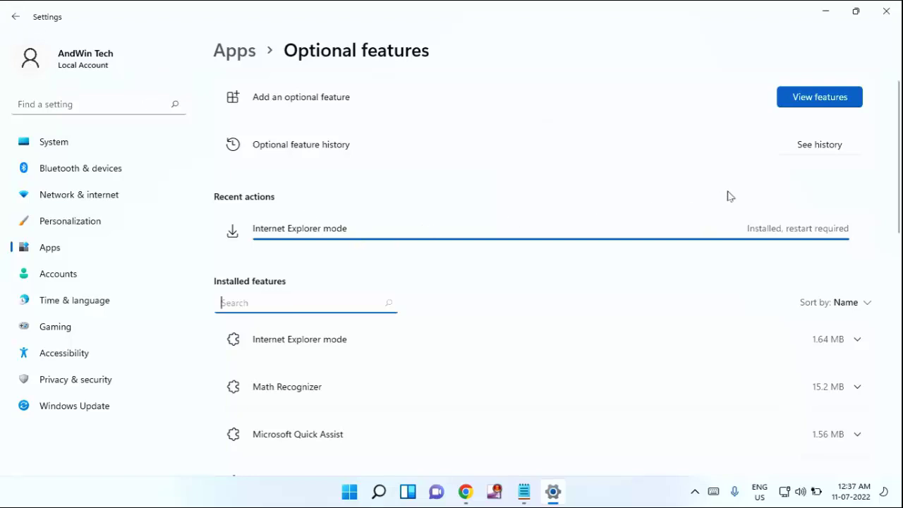
Close the Settings window to return to the empty desktop.
{"action": "left_click", "coordinate": [885, 12]}
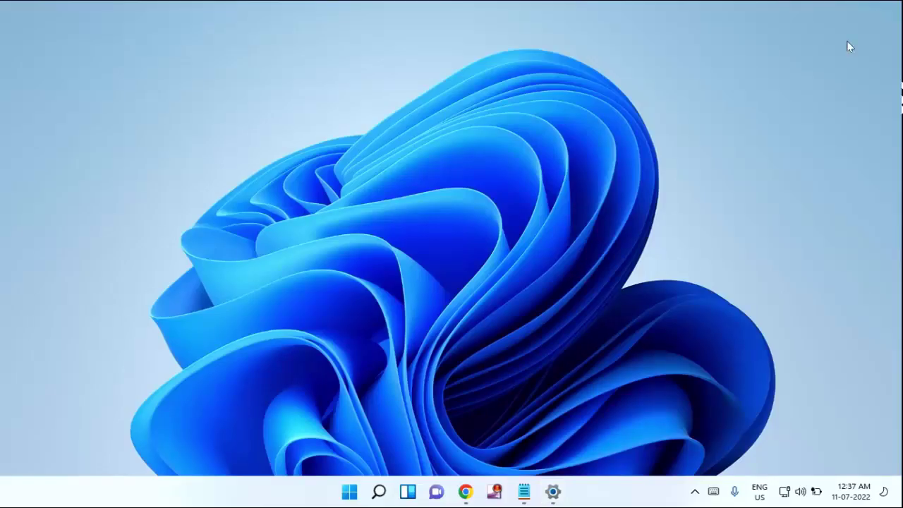